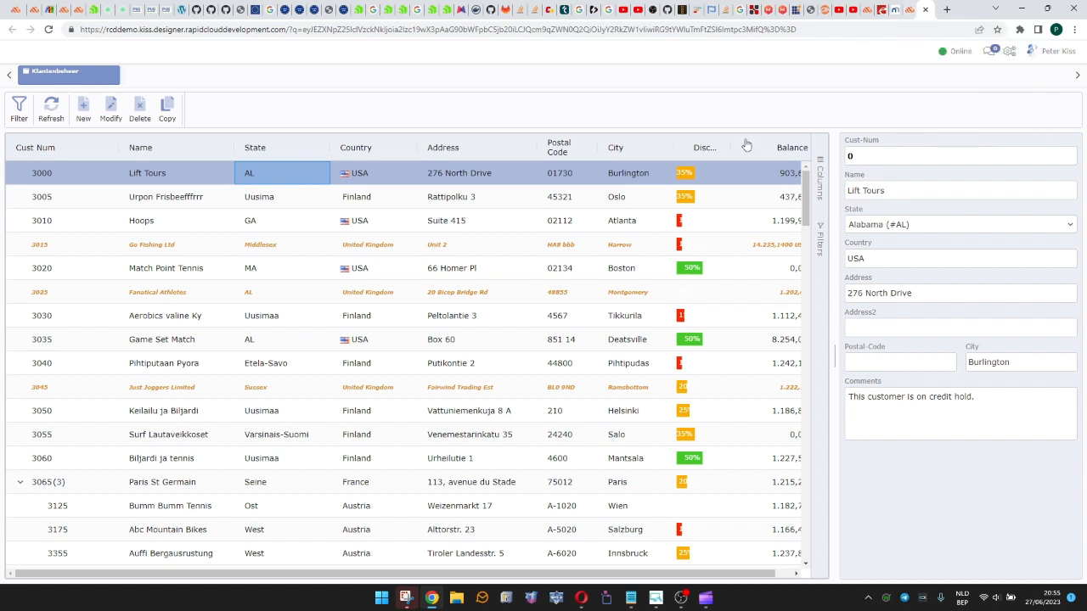
Open the customer details of Lift Tours and search for all entries in the SalesRep field with the wildcard *
double_click(354, 180)
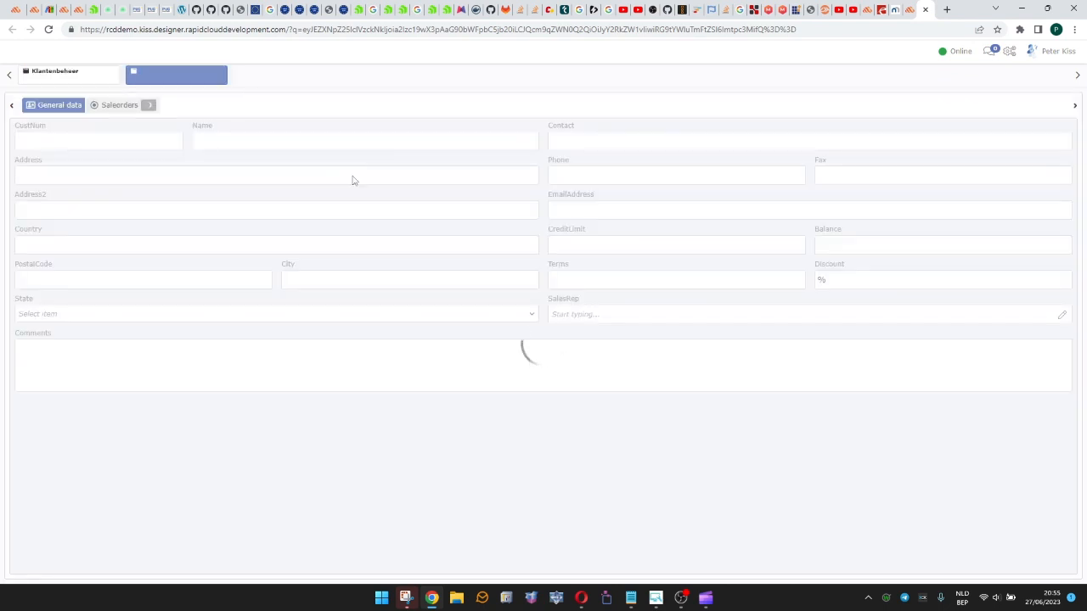
click(581, 316)
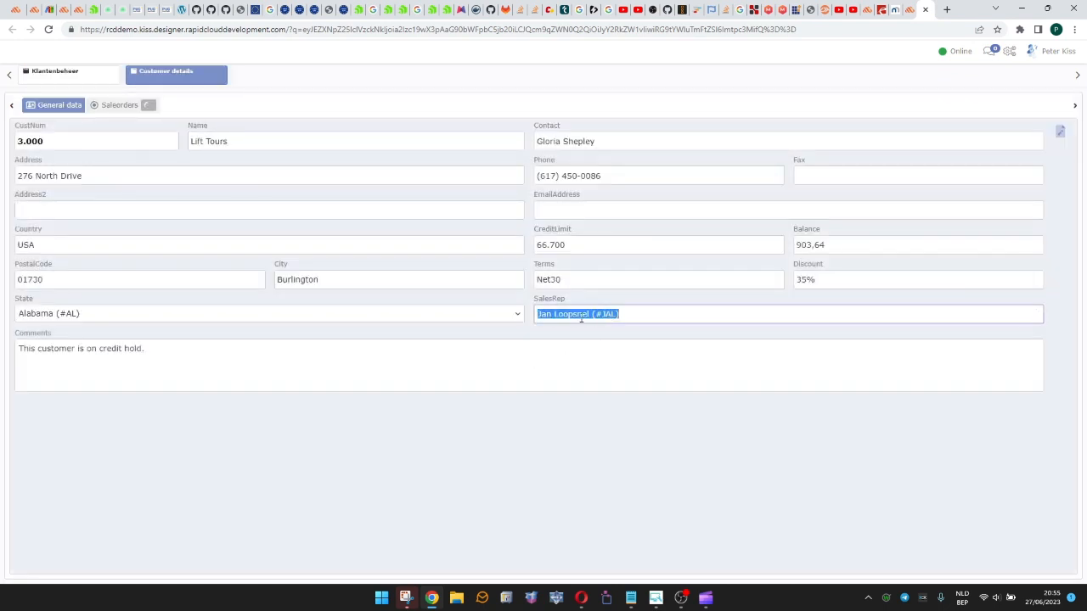
drag(656, 315, 430, 328)
key(Delete)
text(*)
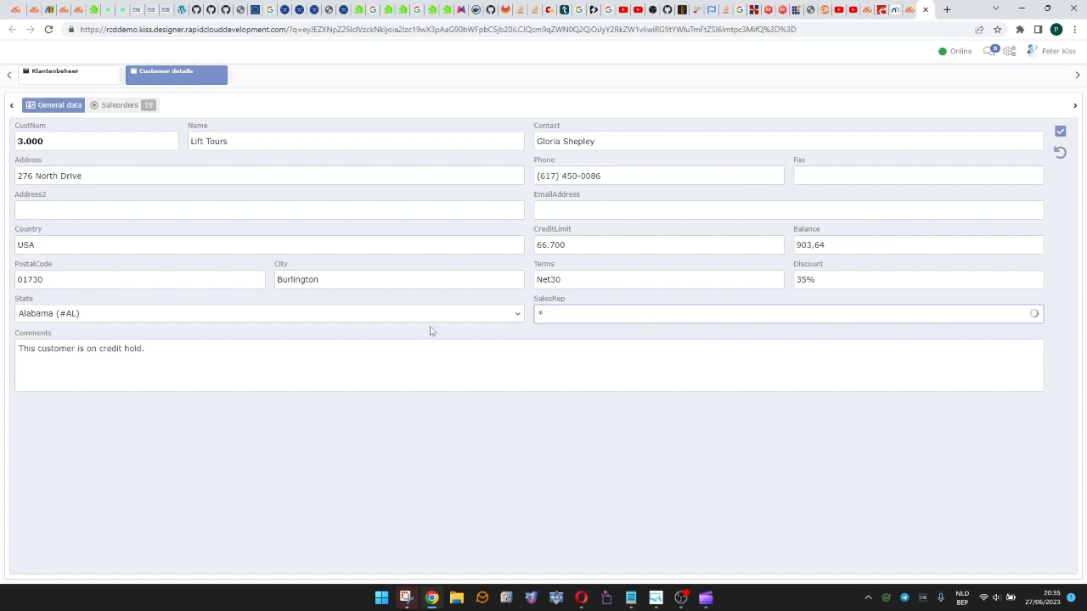
Browse down and back up through the sales representatives suggested for the SalesRep field
key(Down)
key(Down)
key(Down)
key(Down)
key(Down)
key(Down)
key(Down)
key(Up)
key(Up)
key(Up)
key(Up)
key(Up)
key(Up)
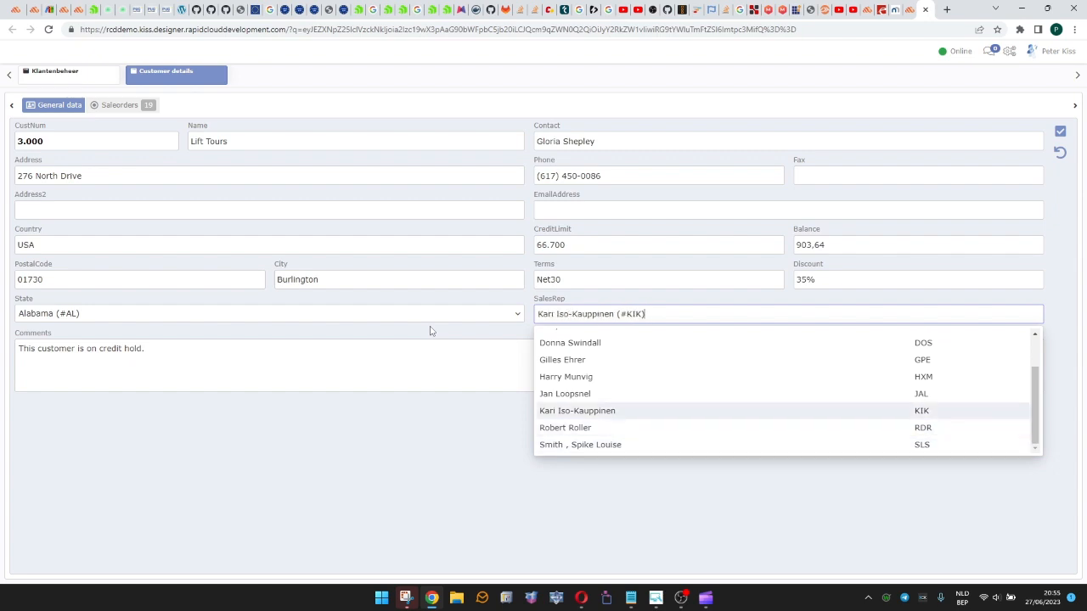
key(Up)
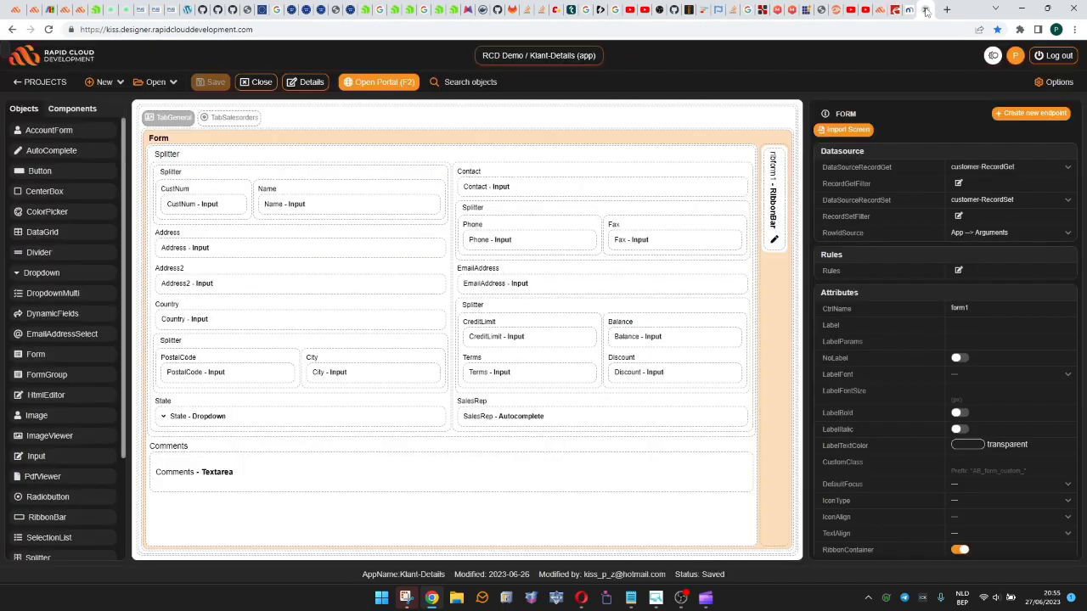
Switch to the designer, inspect the properties of the SalesRep autocomplete in Klant-Details, and close the app
click(898, 10)
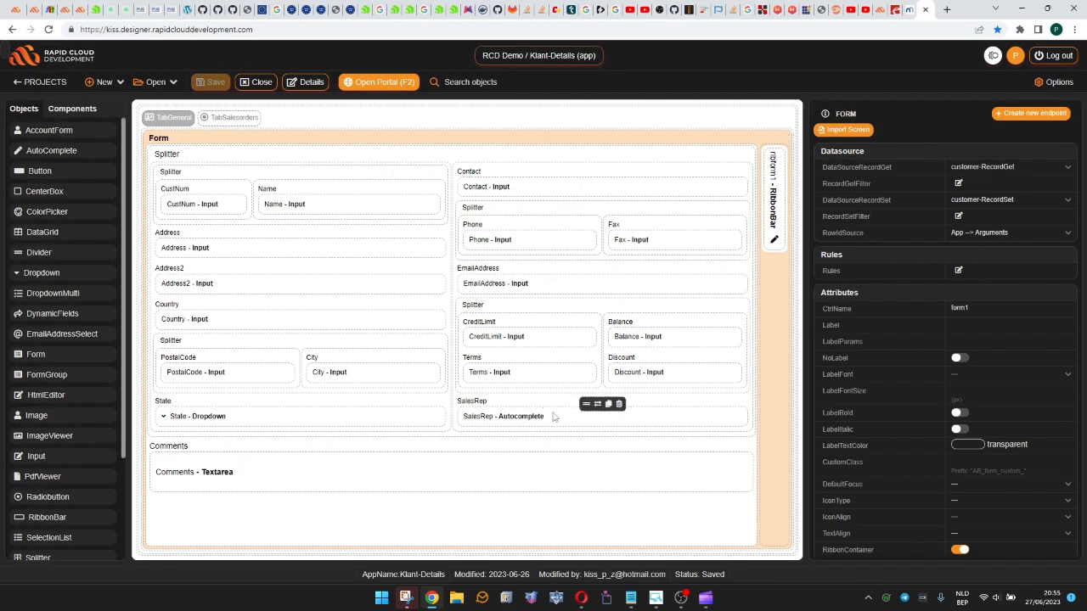
click(512, 418)
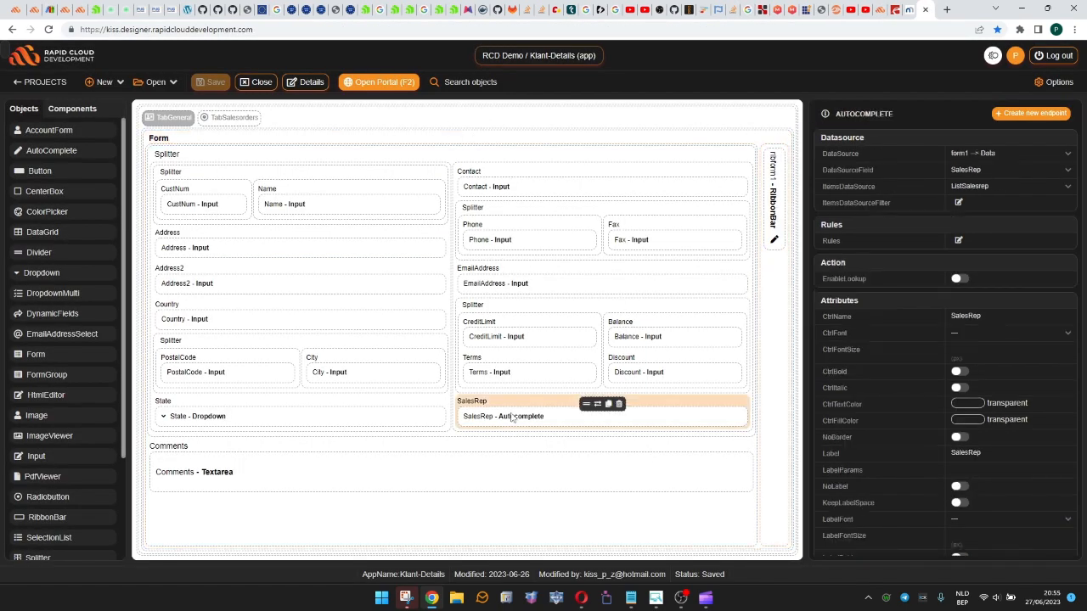
click(262, 83)
Open the salesrep app and inspect the properties of its datagrid and ribbon bar
click(394, 280)
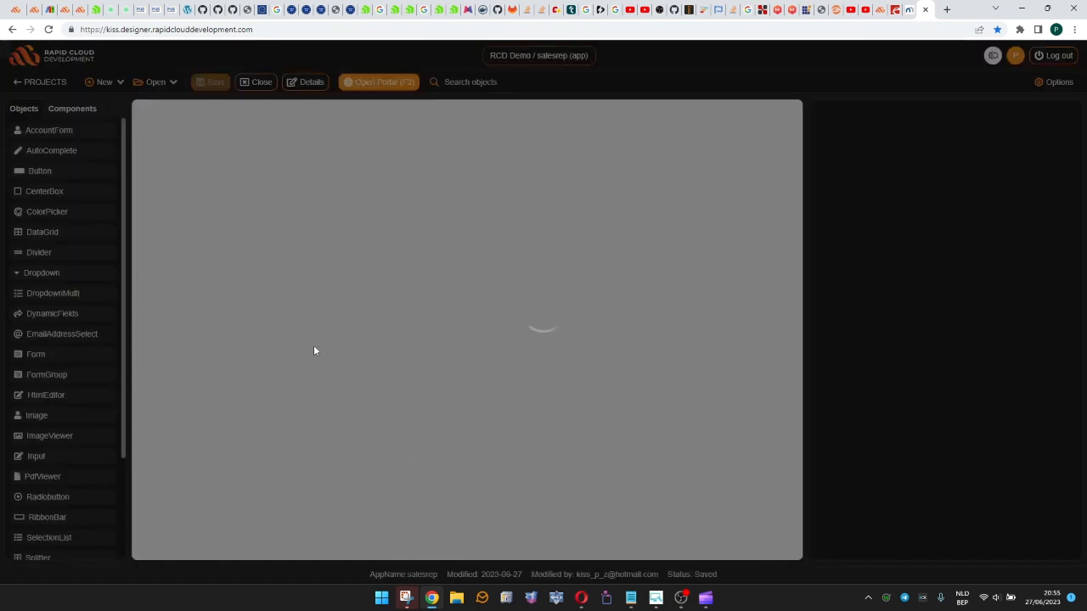
click(376, 223)
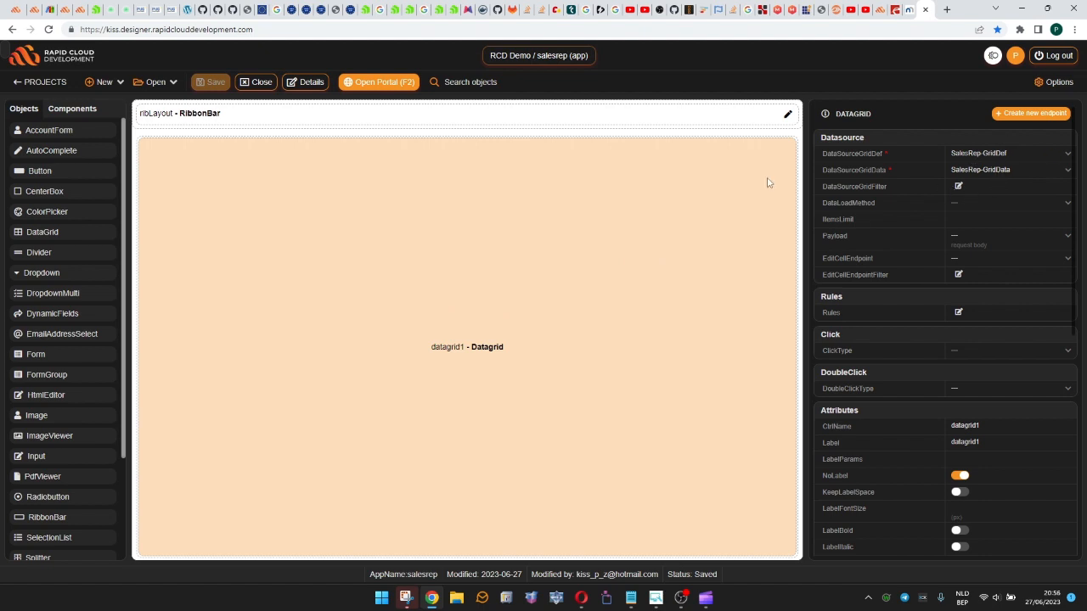
click(651, 119)
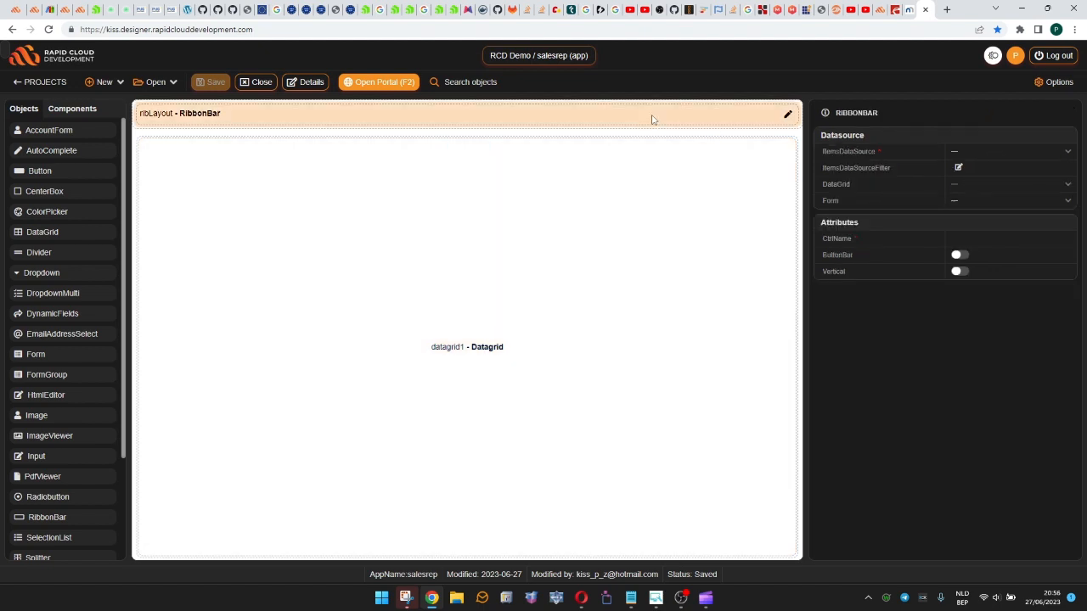
click(638, 268)
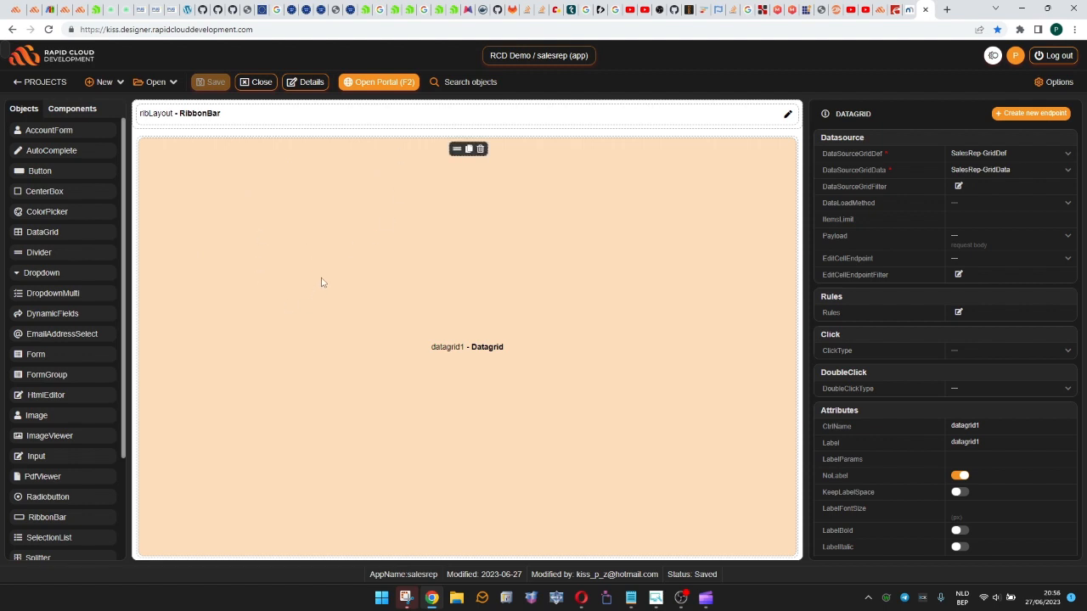
Reopen Klant-Details and enable the lookup on the SalesRep autocomplete with salesrep as its program
click(265, 85)
click(391, 278)
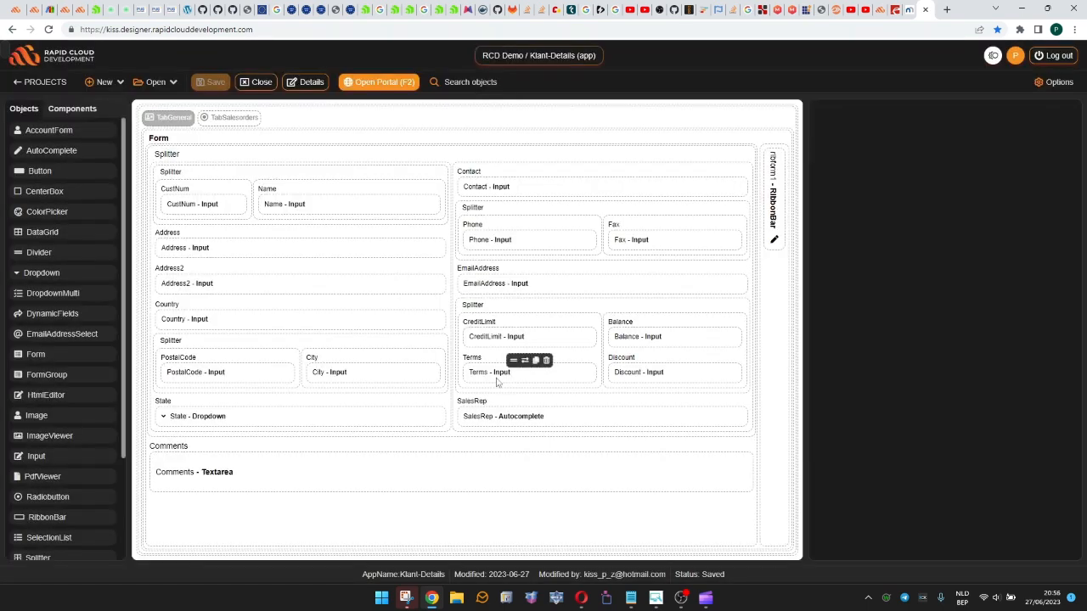
click(491, 418)
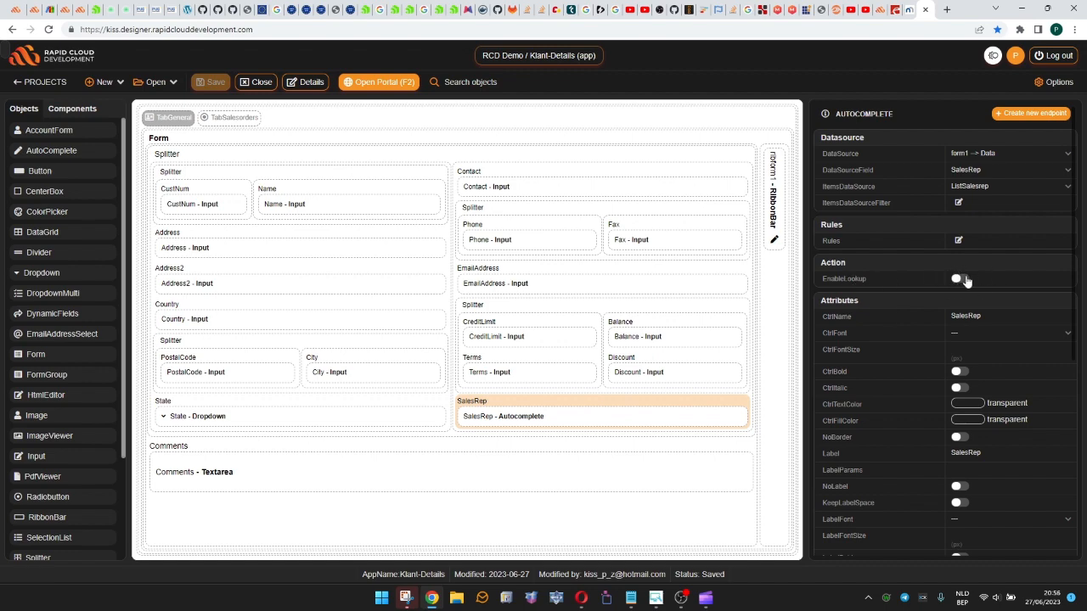
click(964, 279)
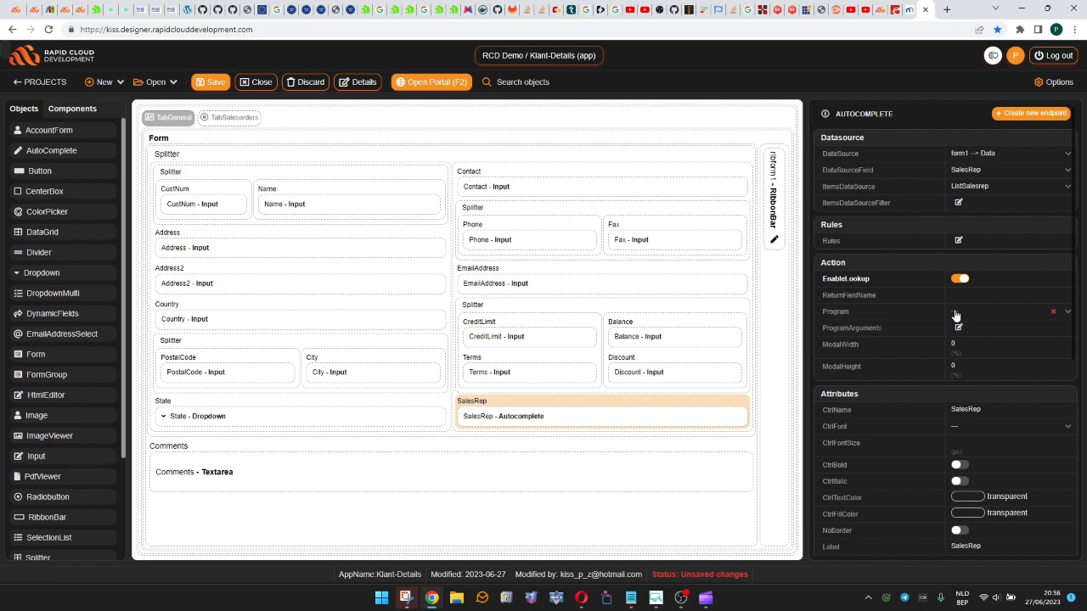
click(956, 313)
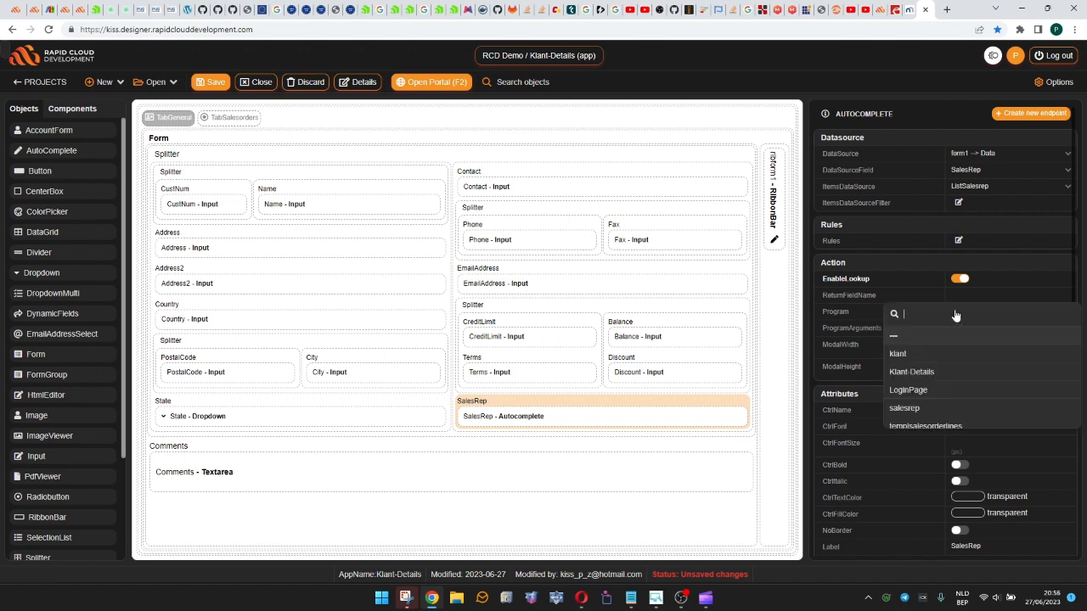
click(938, 408)
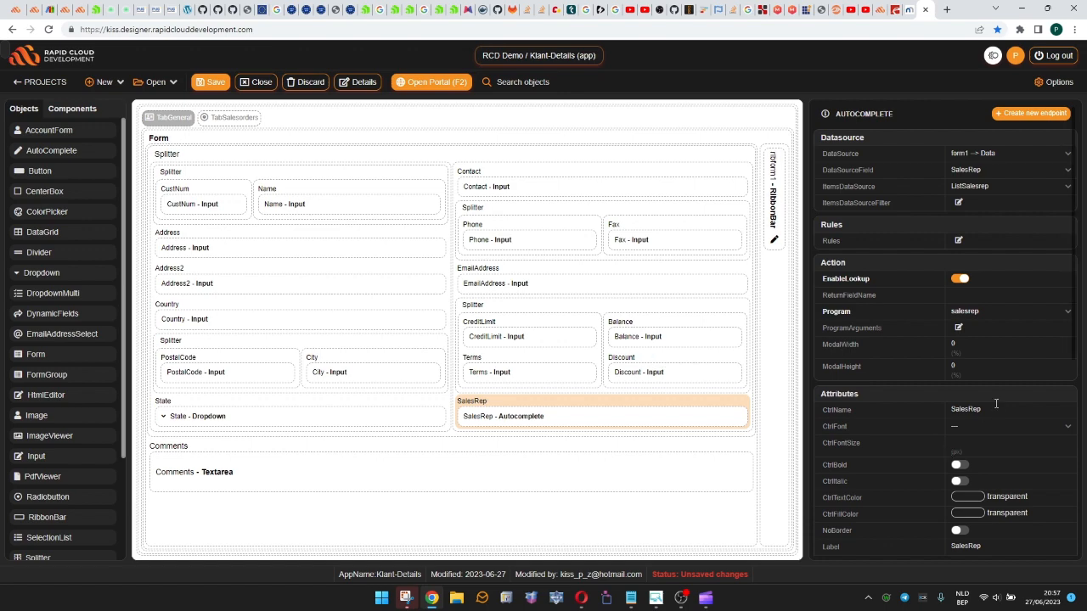
Set the SalesRep lookup's modal width and modal height to 90 percent each, leaving the return field name empty
drag(993, 409, 927, 412)
click(977, 294)
drag(980, 409, 942, 409)
click(973, 297)
text(90)
key(Tab)
text(90)
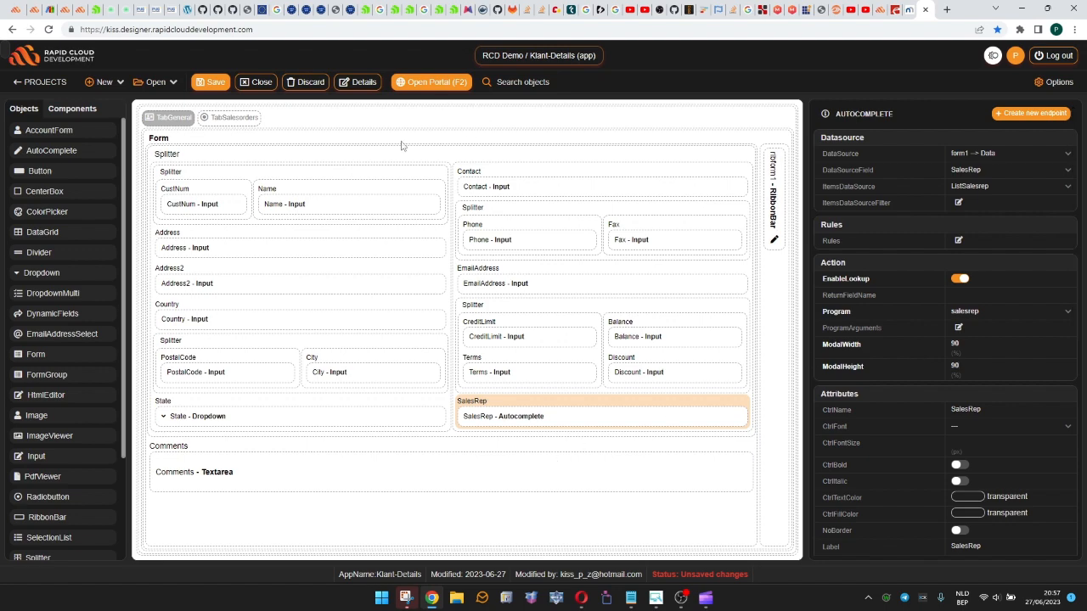
Save and close the Klant-Details app, and open the portal
click(214, 81)
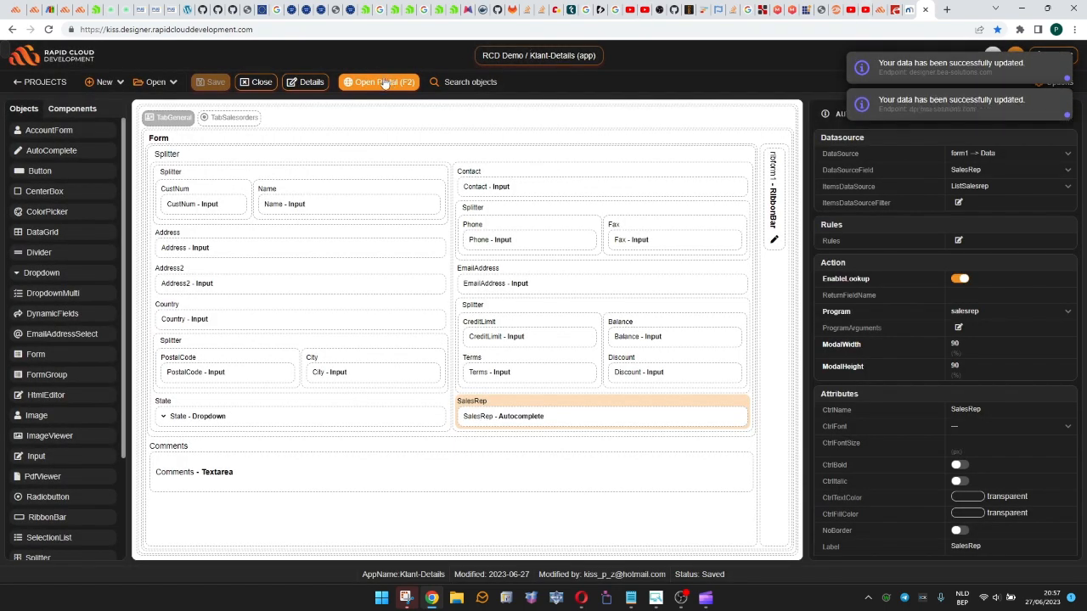
click(261, 83)
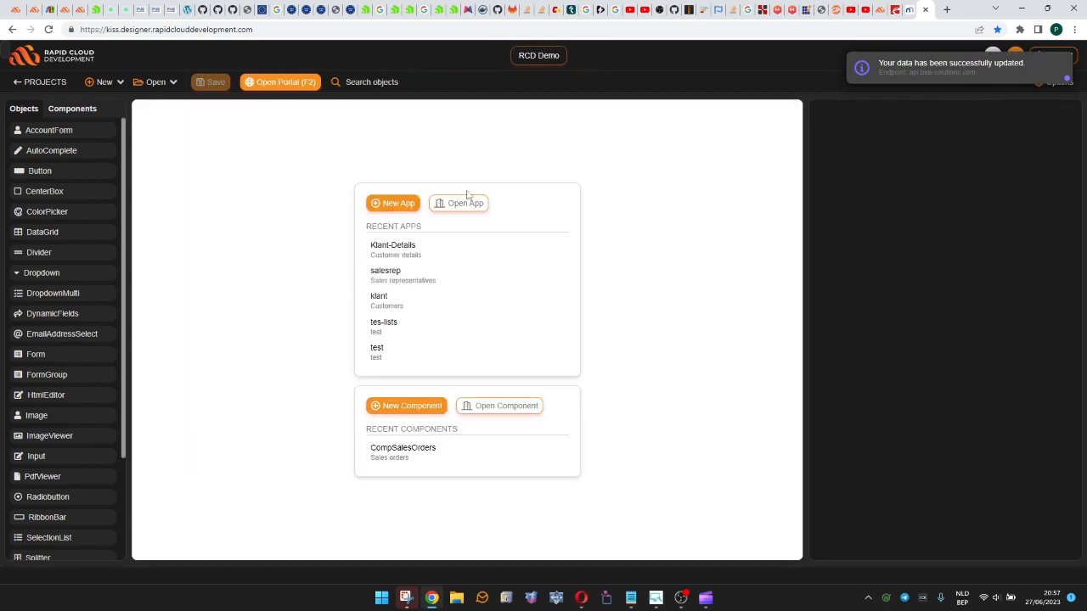
click(289, 82)
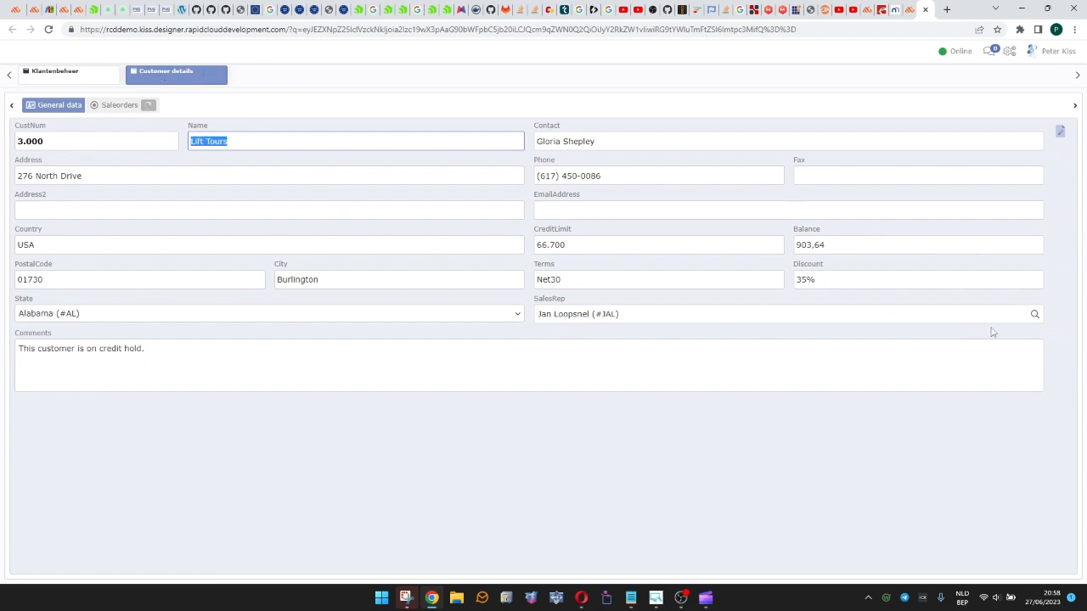
Use the SalesRep lookup in the Lift Tours customer details to choose the representative with code DOS
click(1034, 316)
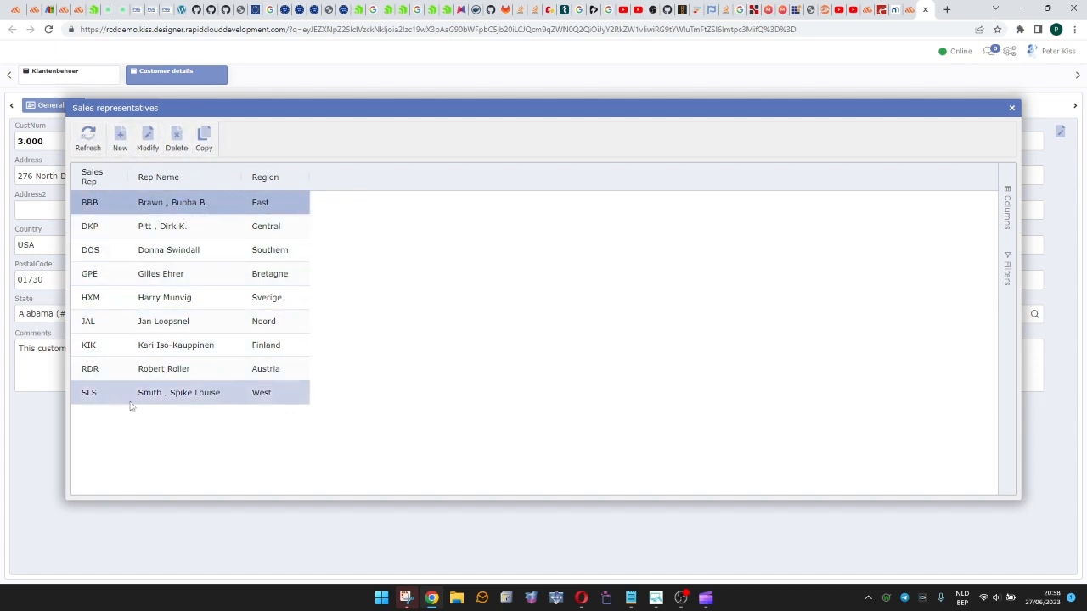
double_click(194, 250)
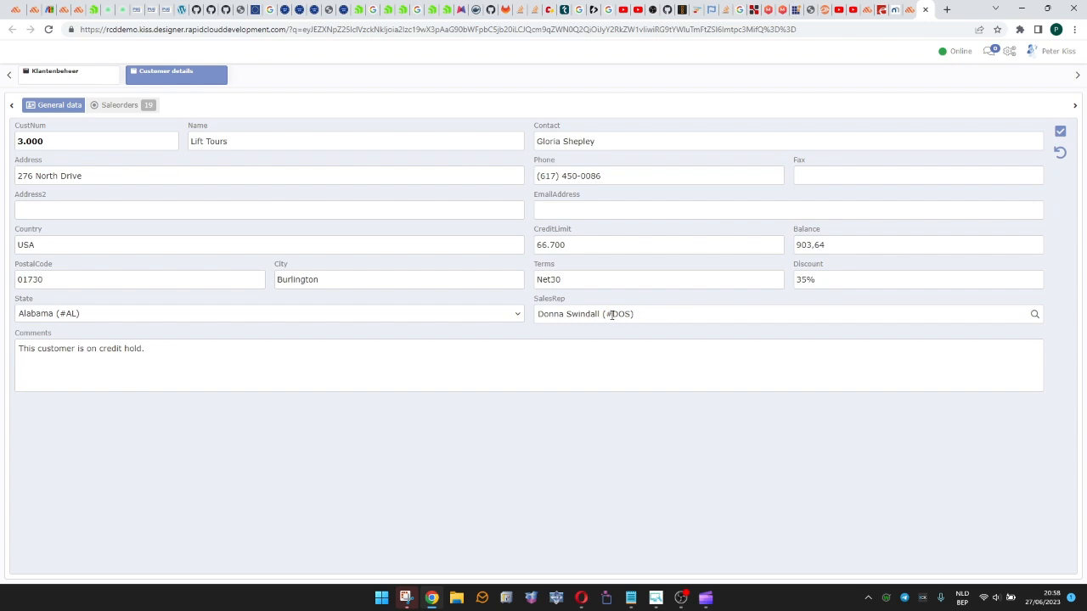
drag(611, 314, 631, 314)
click(644, 314)
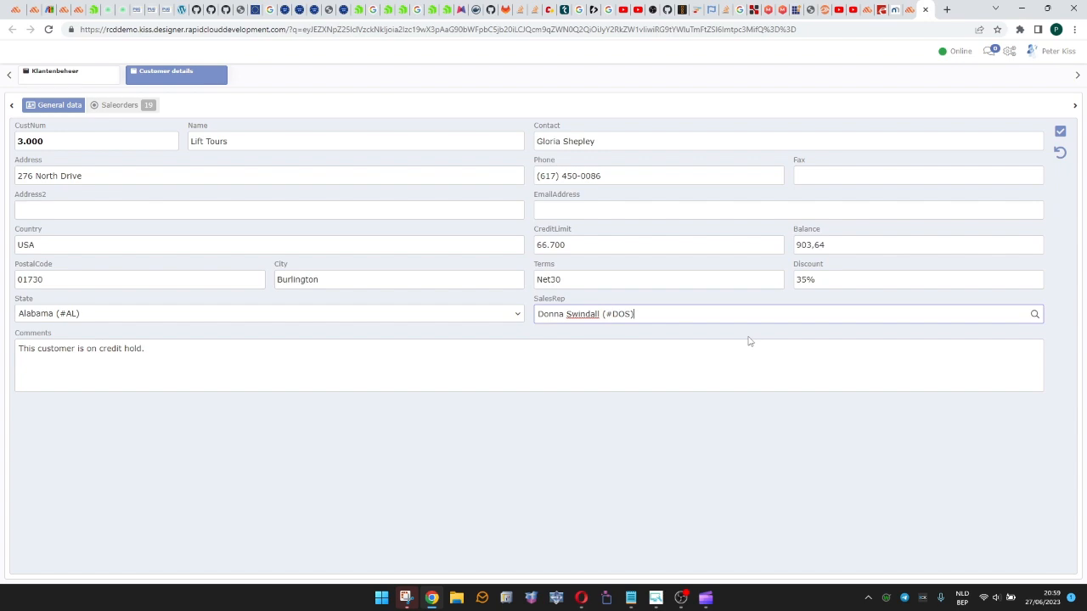
Reopen the Klant-Details app in the designer and add an Input object directly below the SalesRep autocomplete
click(901, 10)
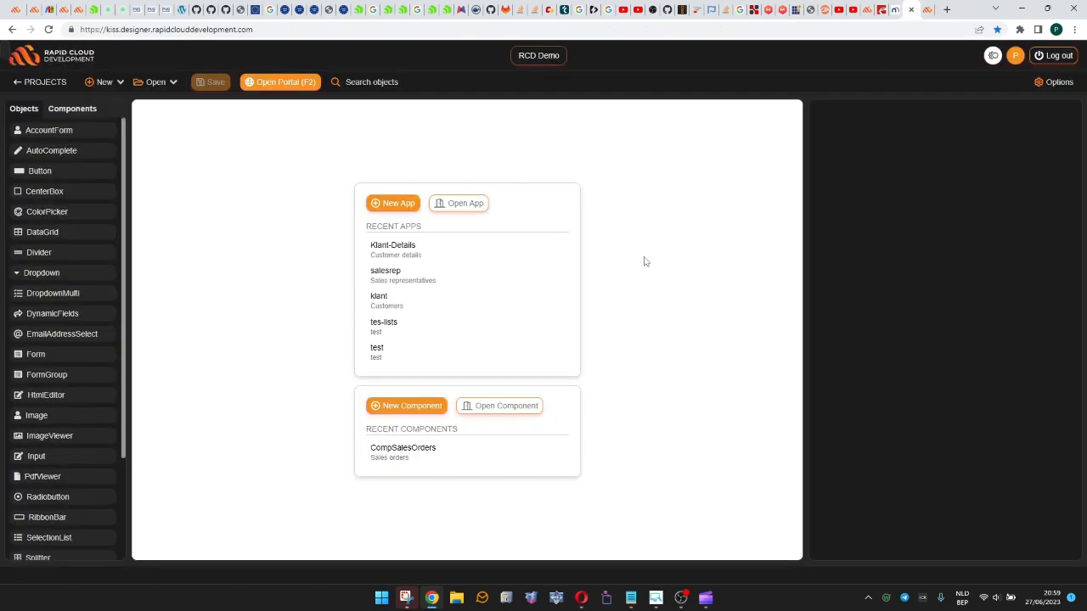
click(409, 245)
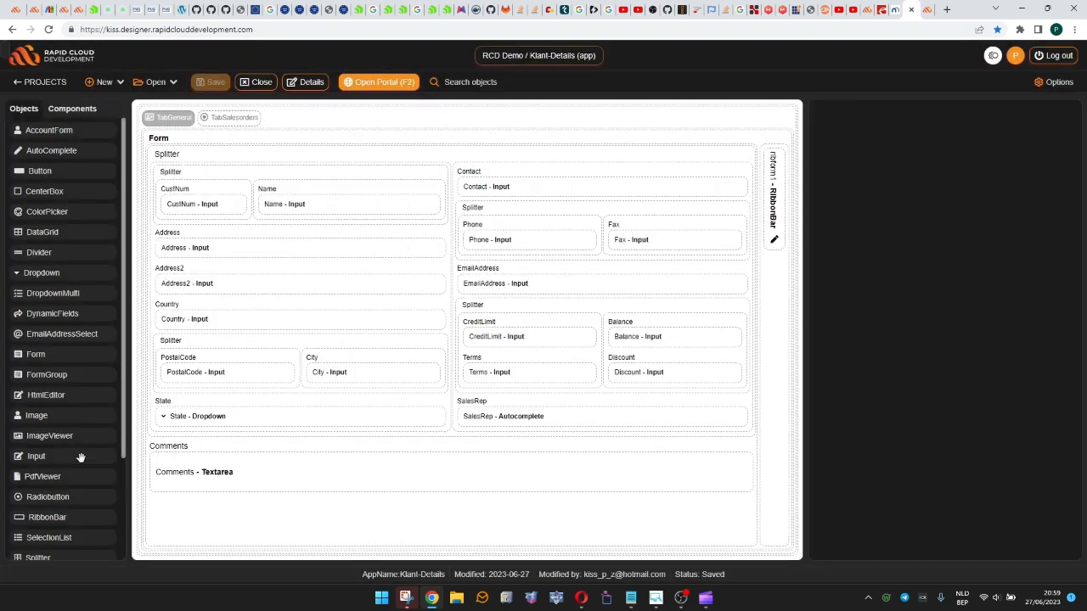
drag(81, 458, 548, 428)
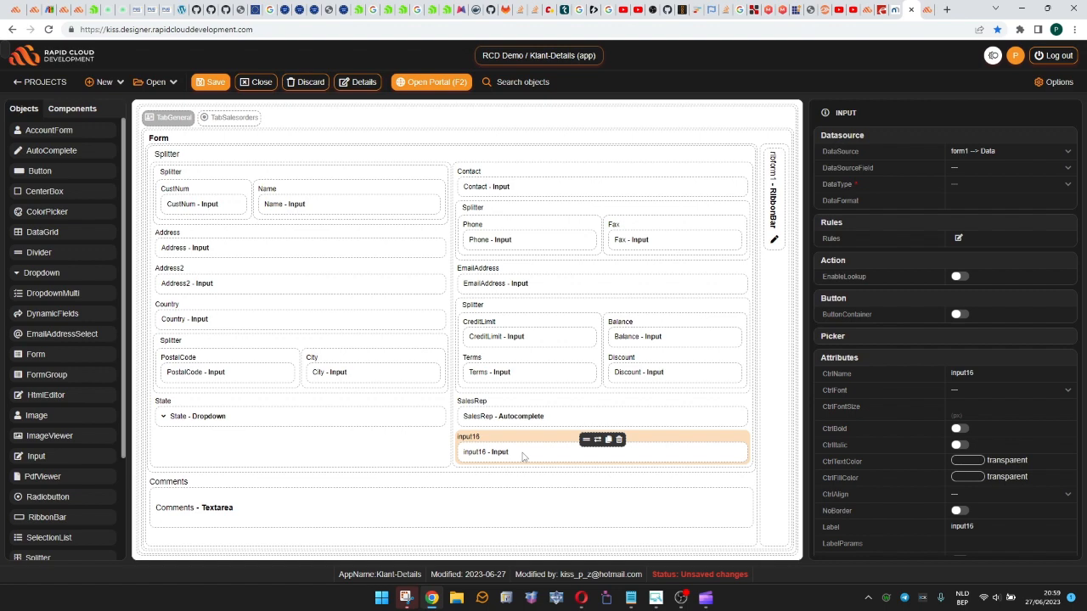
Enable the lookup on the new input with salesrep as program and modal width and height of 90 percent
click(959, 277)
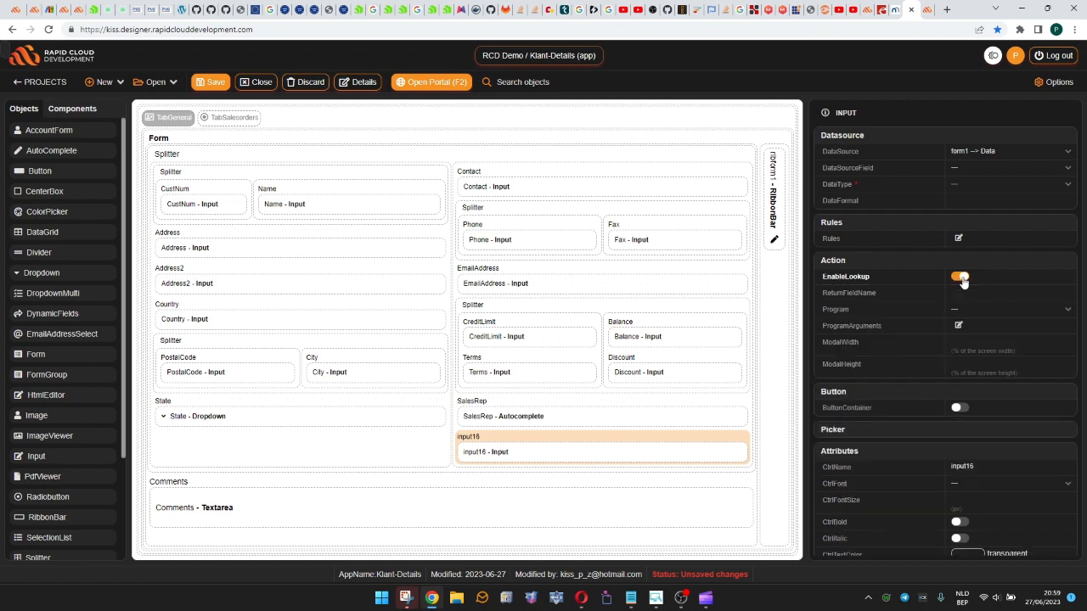
click(1003, 313)
click(936, 405)
click(980, 348)
text(9090)
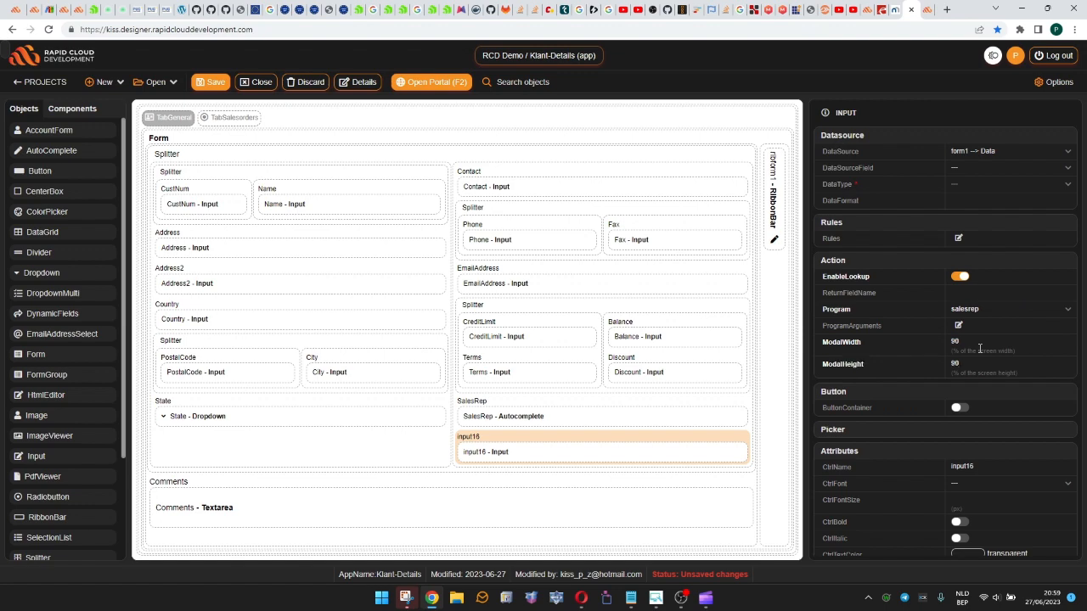
Switch to the Data Dictionary and copy the Region field name from the SalesRep table of sports2020
key(ctrl+a)
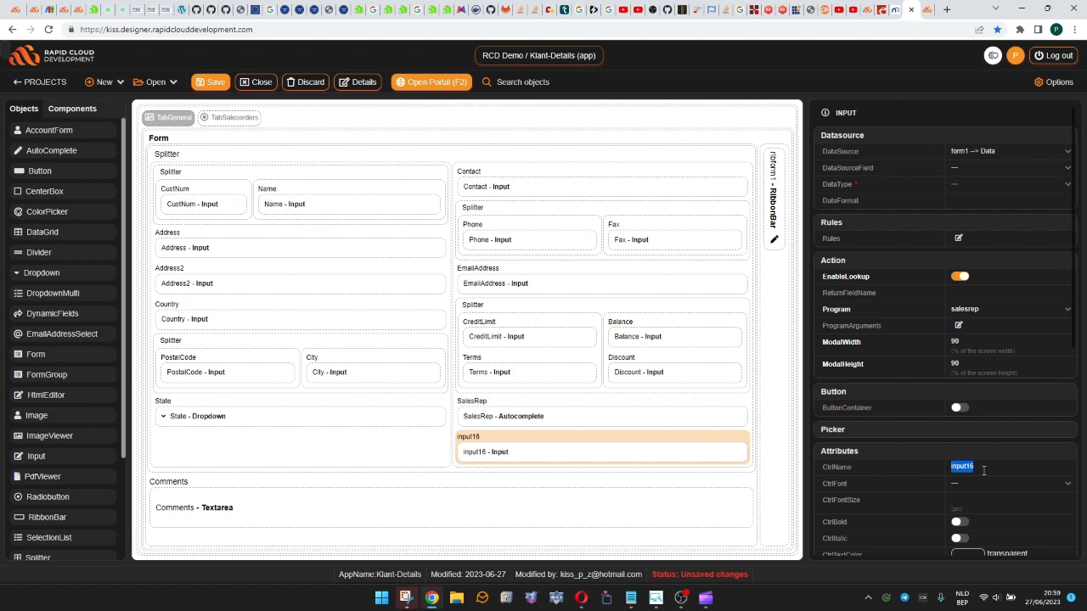
click(656, 597)
click(703, 545)
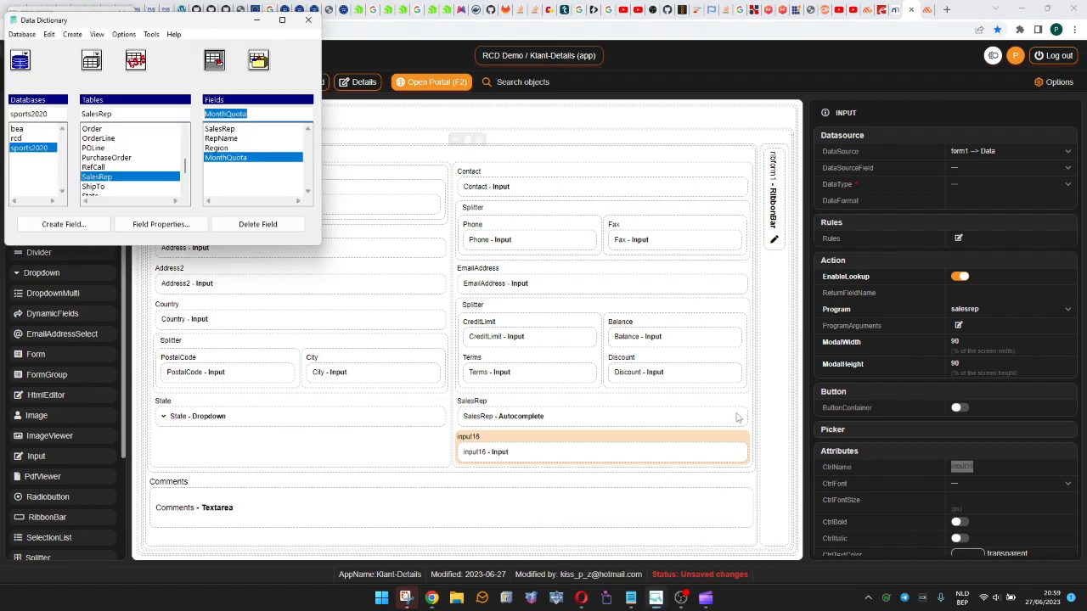
click(234, 149)
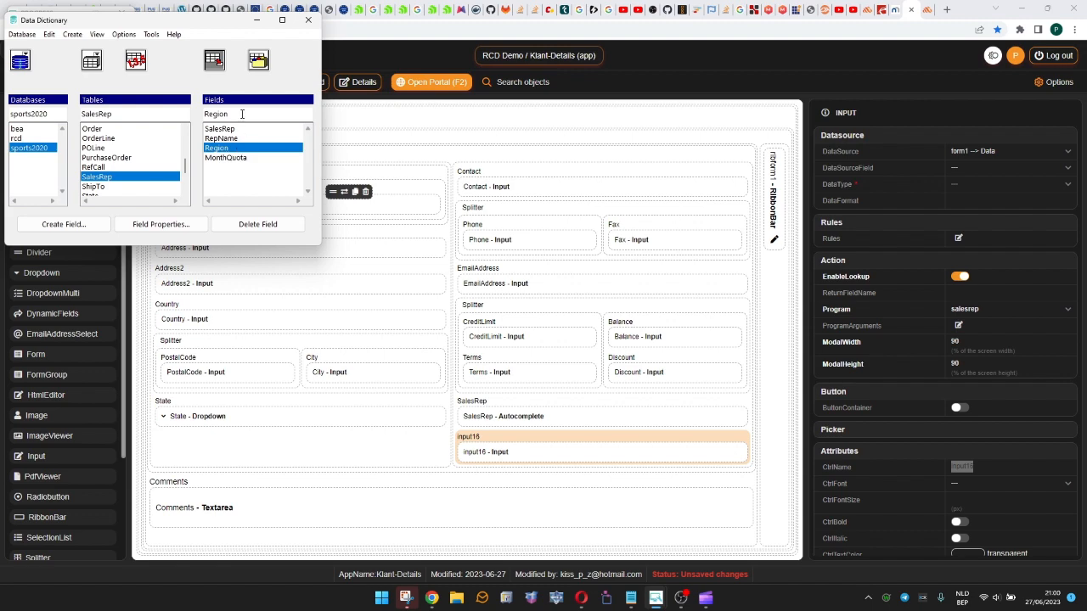
drag(243, 113, 186, 116)
key(ctrl+c)
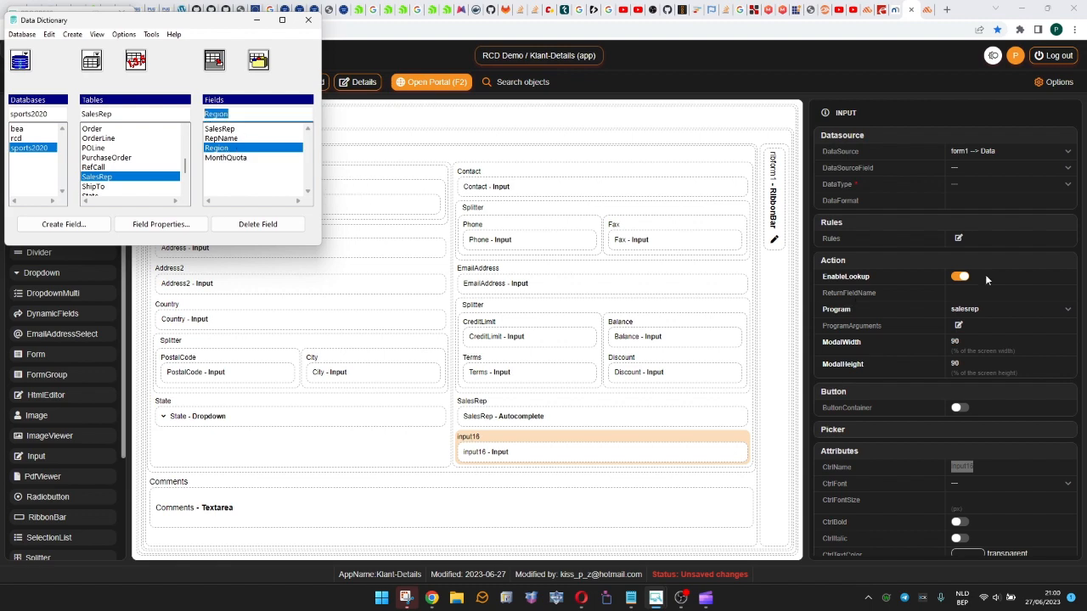
Set the new input's return field name to Region and its data type to string
click(968, 292)
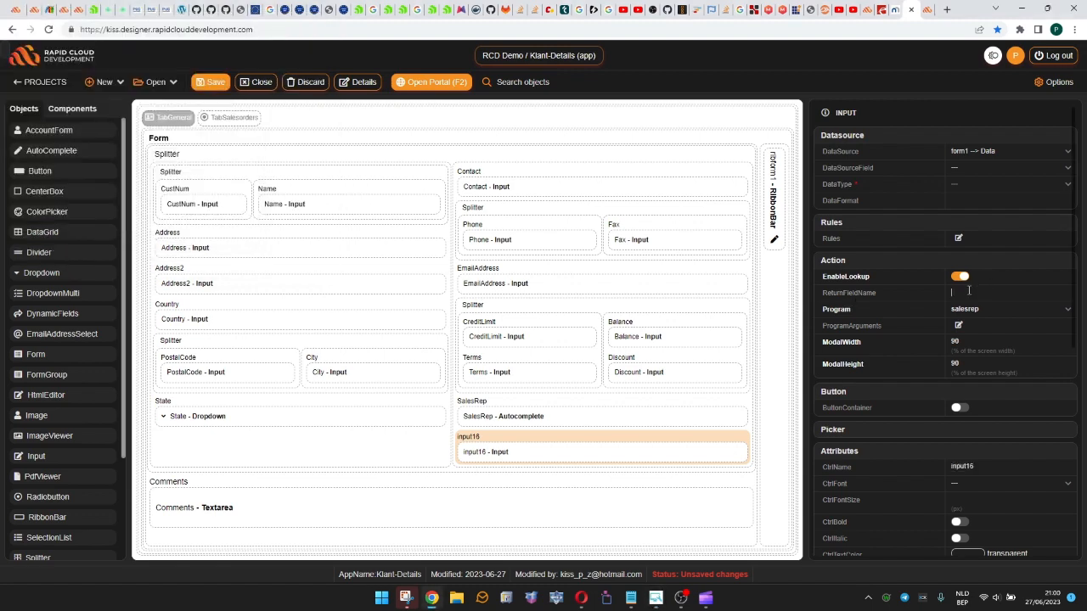
key(ctrl+v)
click(968, 184)
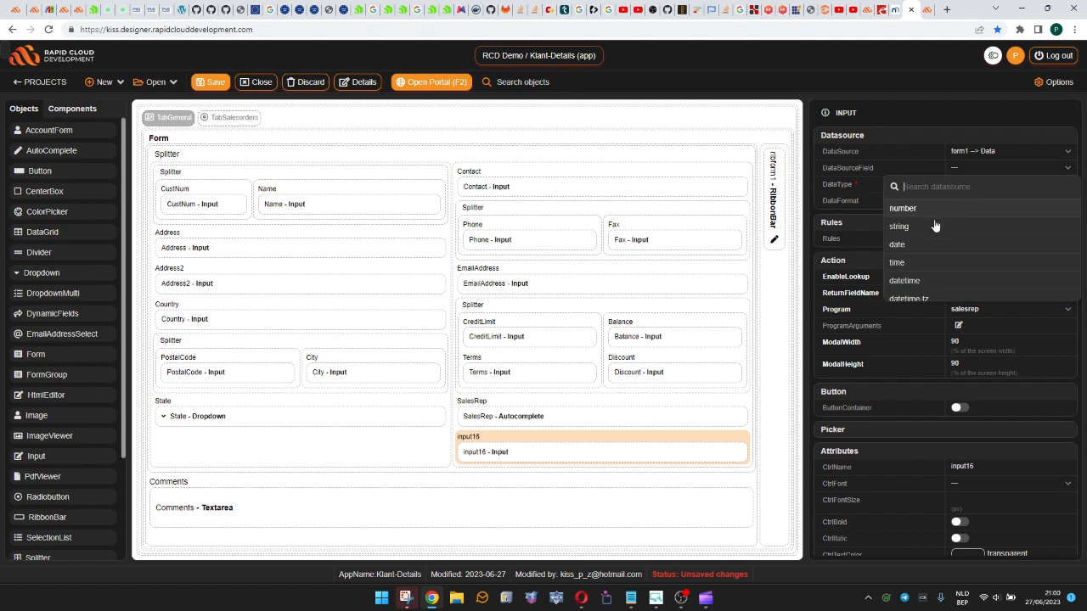
click(934, 226)
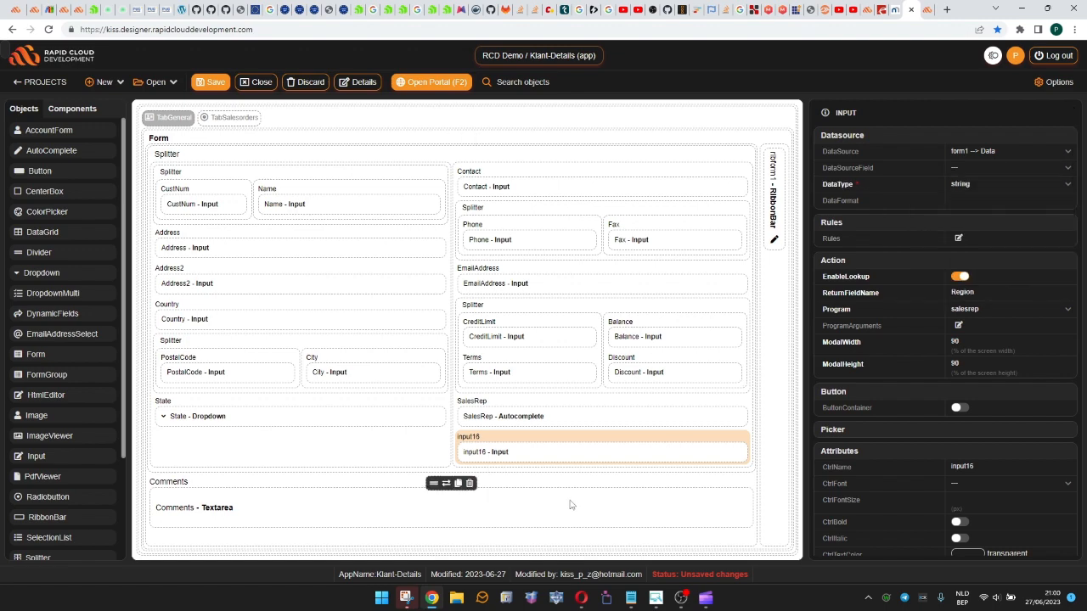
Save the Klant-Details app and reload the customer details page in the portal
click(213, 82)
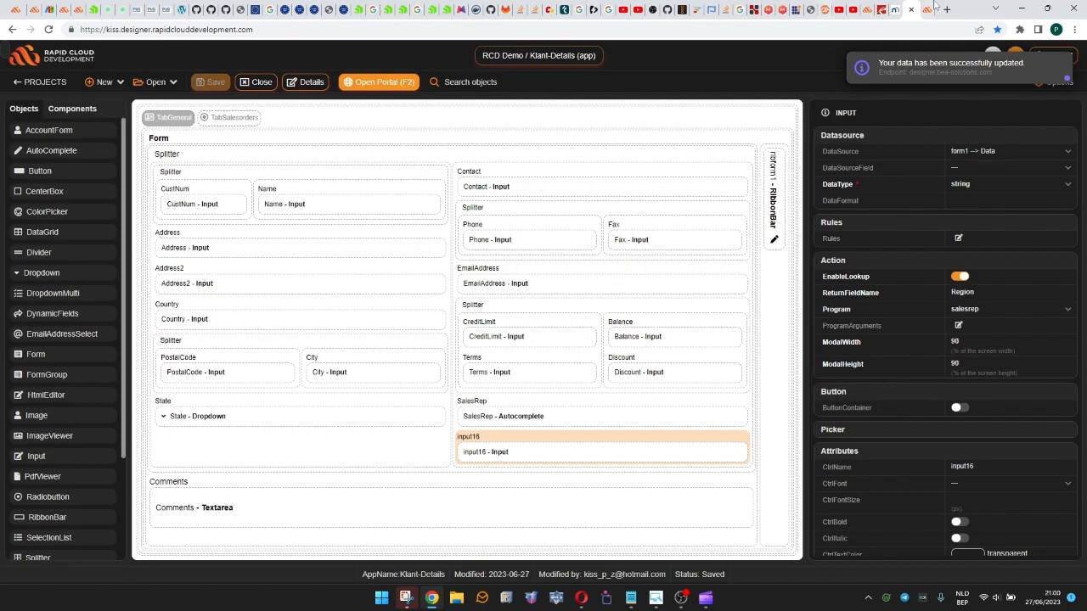
click(926, 12)
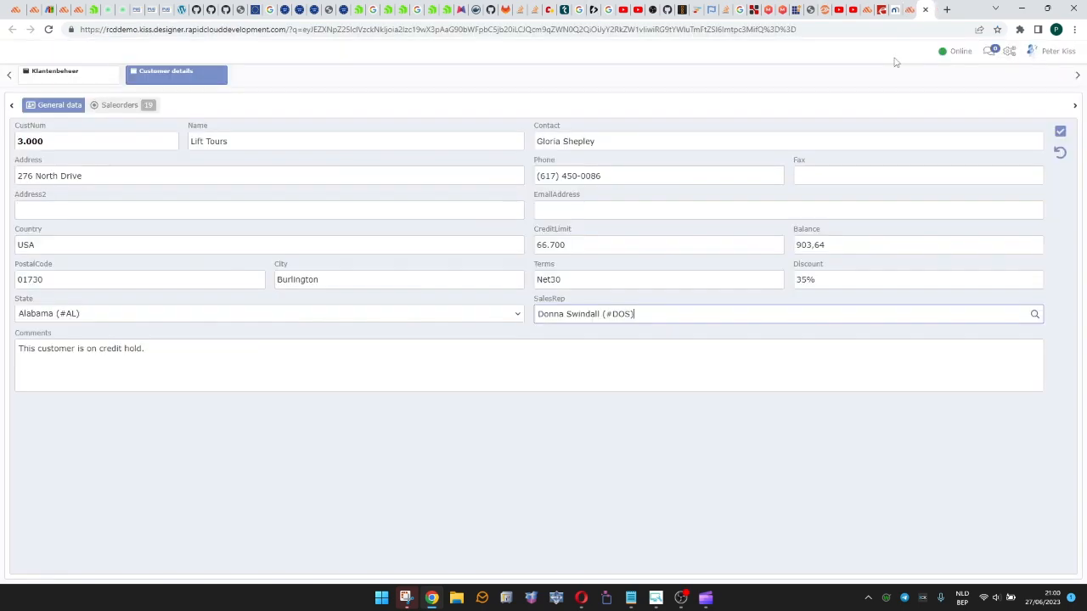
key(F5)
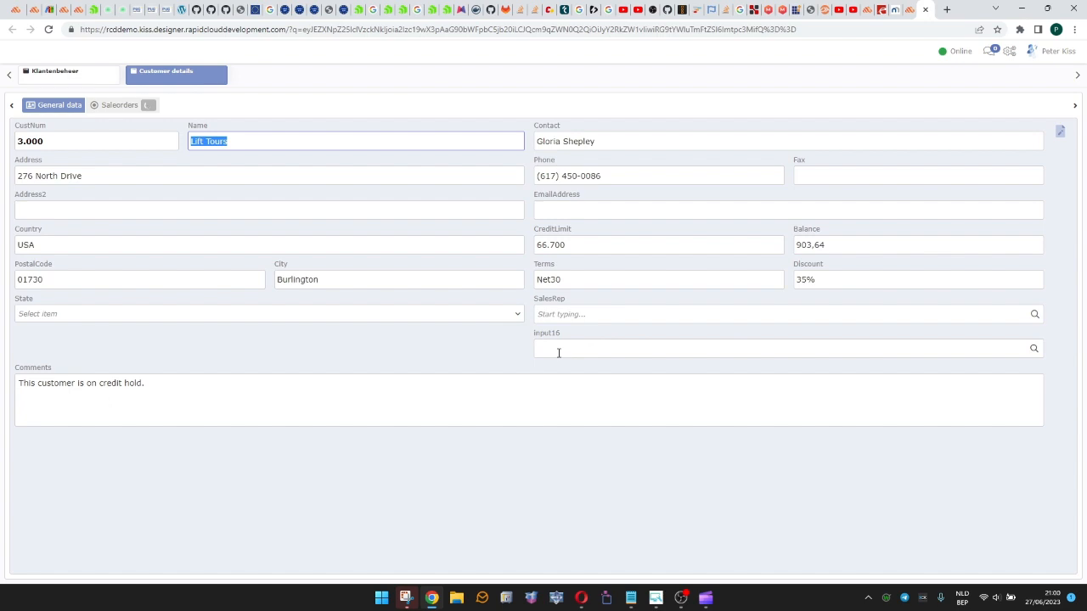
Enter the free text kjsqfhjsdfhj in input16, and pick representative KIK with region Finland through the field's lookup
click(577, 345)
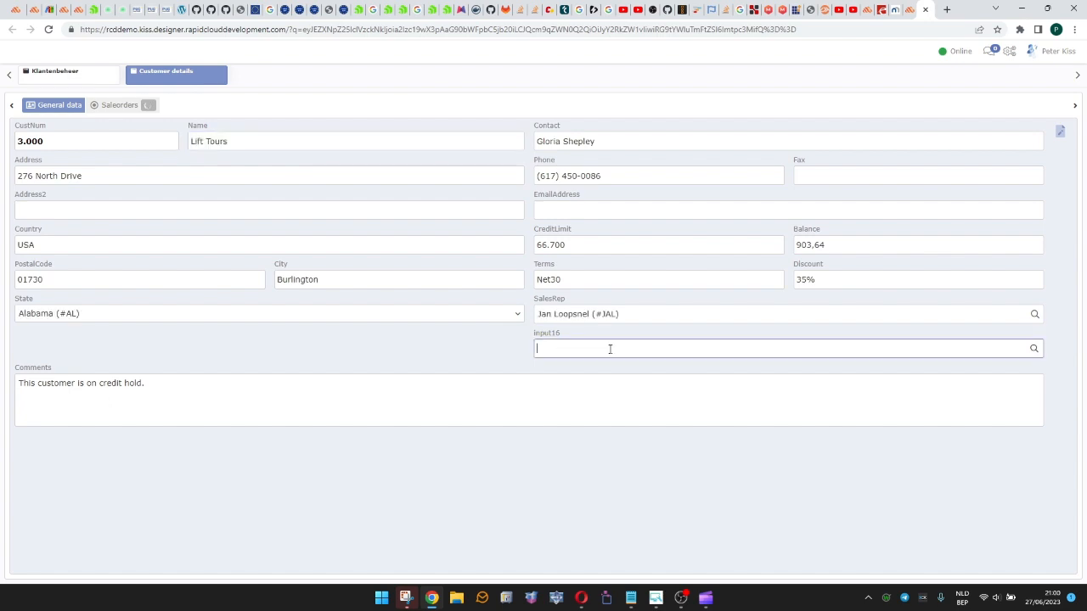
text(kjsqfhjsdfhj)
click(1034, 351)
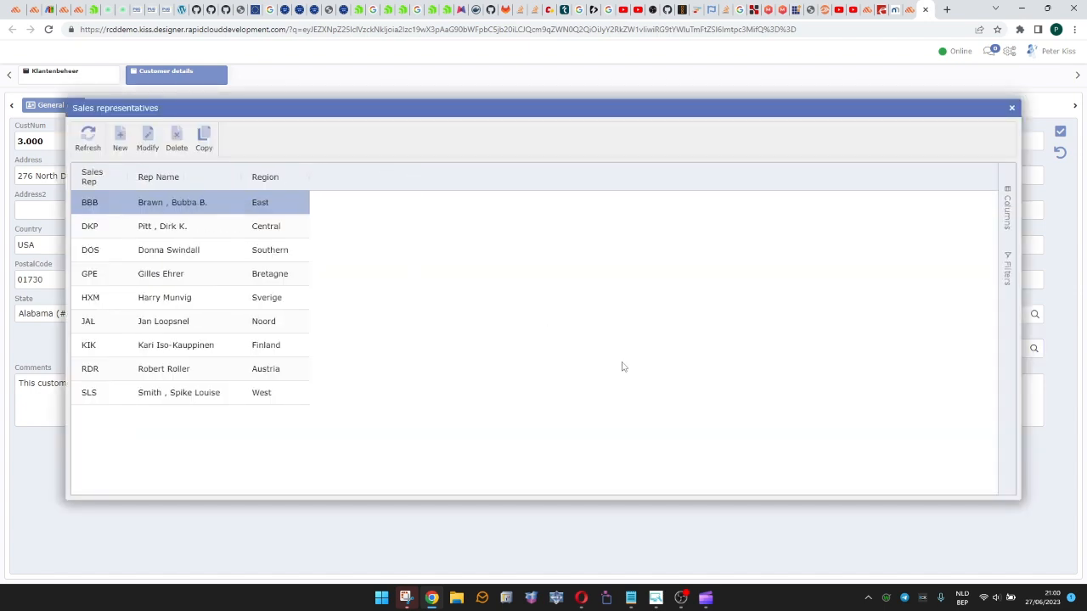
click(272, 348)
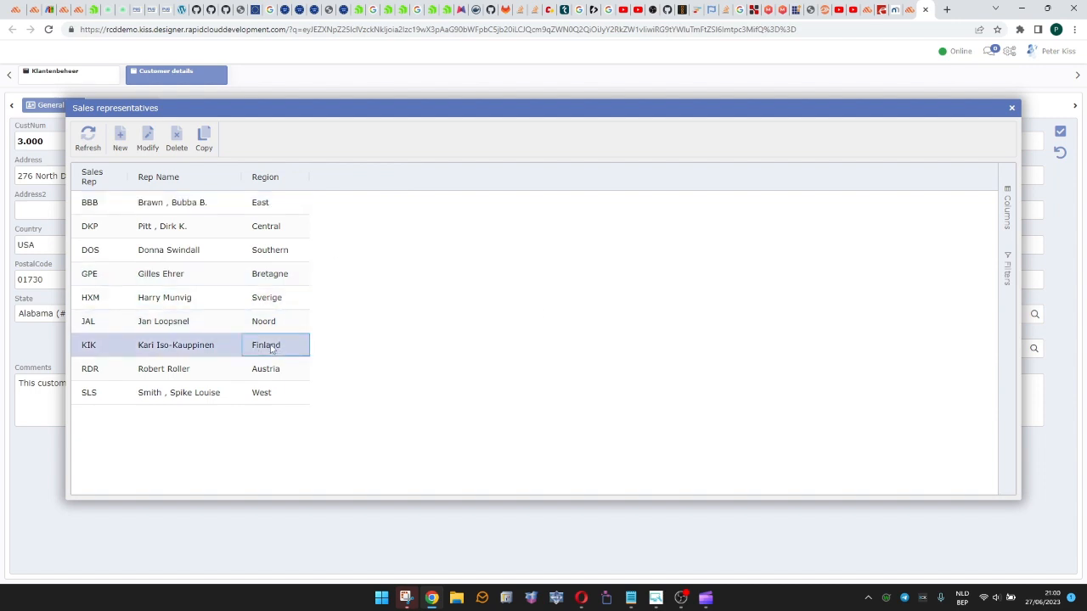
double_click(236, 350)
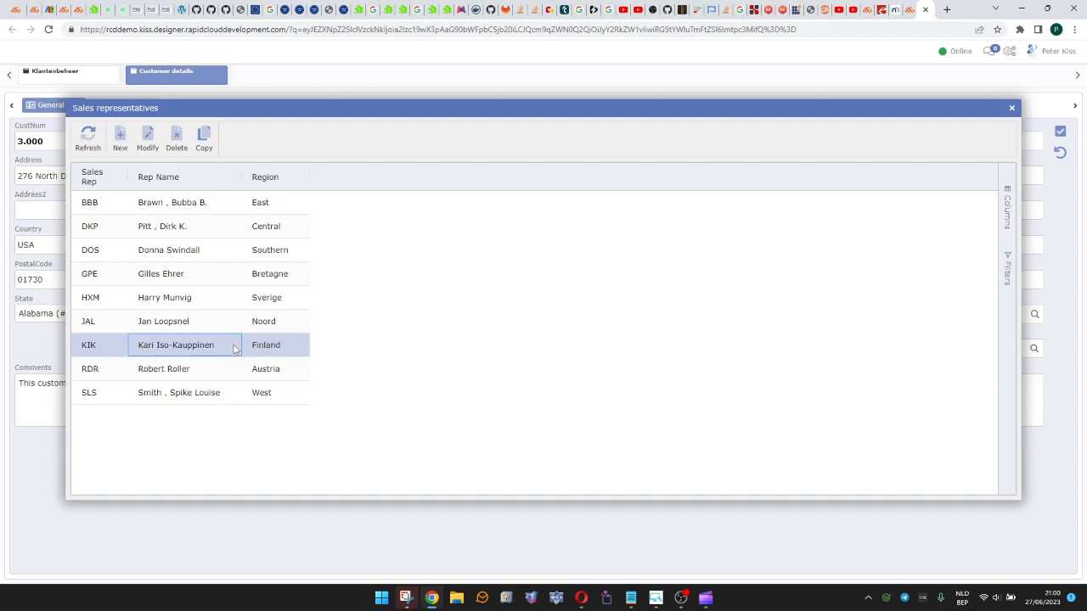